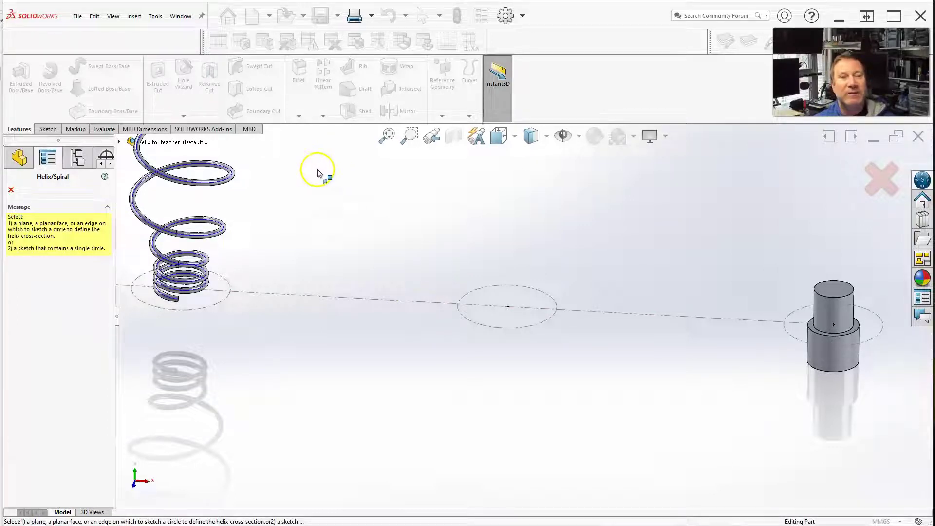
- Sketch a circle about 51 mm in diameter on the Top Plane, centred on the middle construction circle between the spring and stepped cylinder
{"action": "left_click", "coordinate": [46, 129]}
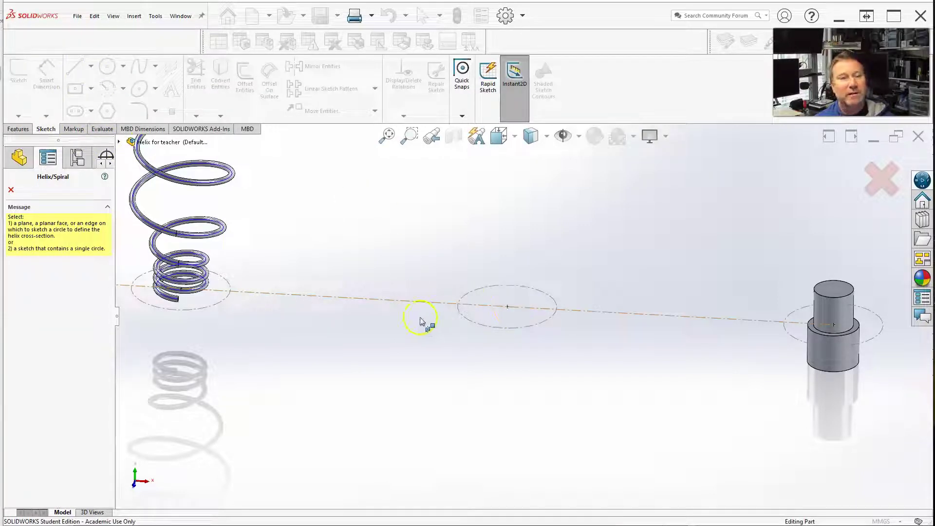
{"action": "left_click", "coordinate": [118, 142]}
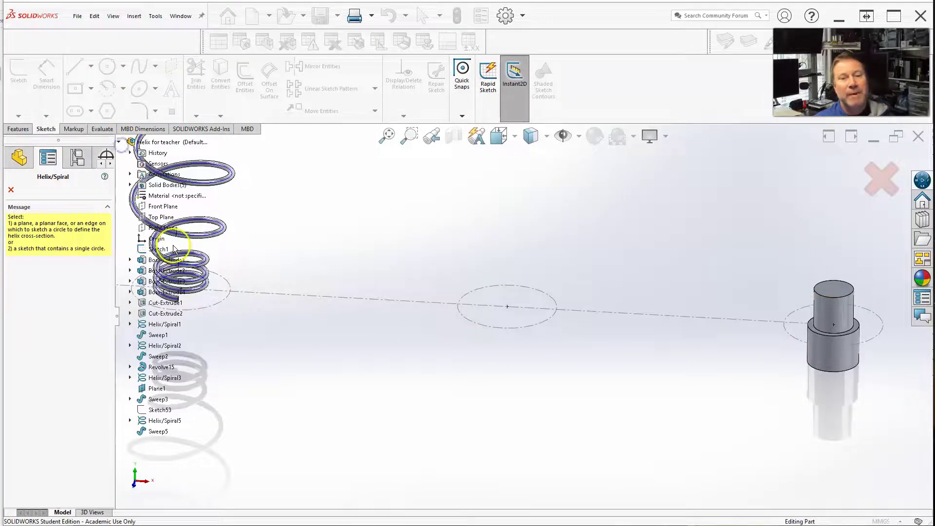
{"action": "left_click", "coordinate": [162, 217]}
{"action": "left_click", "coordinate": [107, 66]}
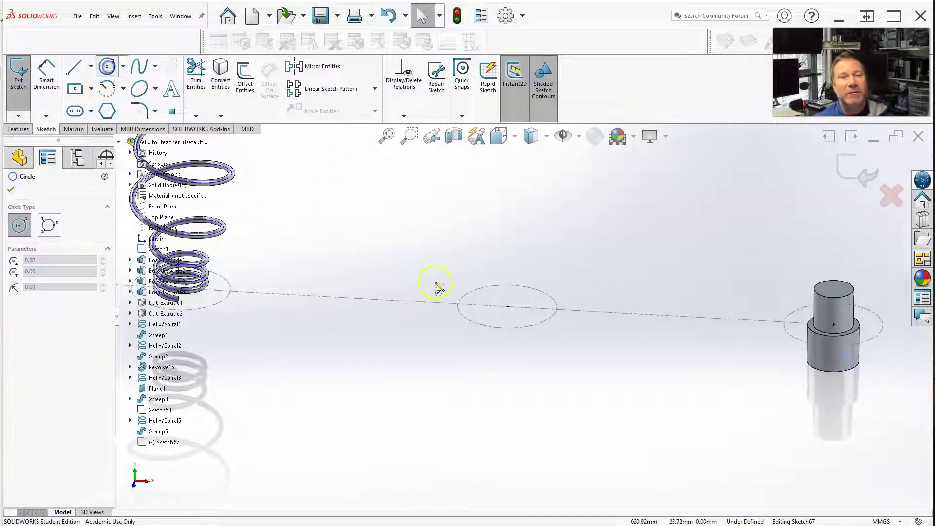
{"action": "left_click", "coordinate": [507, 306]}
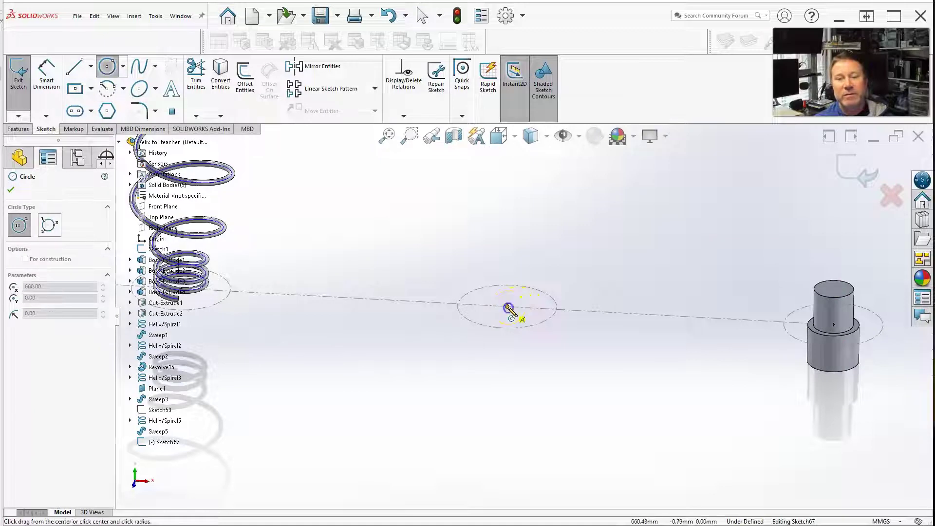
{"action": "left_click", "coordinate": [530, 294]}
- Dimension the circle's diameter as 50 mm and exit the sketch to use it for the helix
{"action": "left_click", "coordinate": [46, 71]}
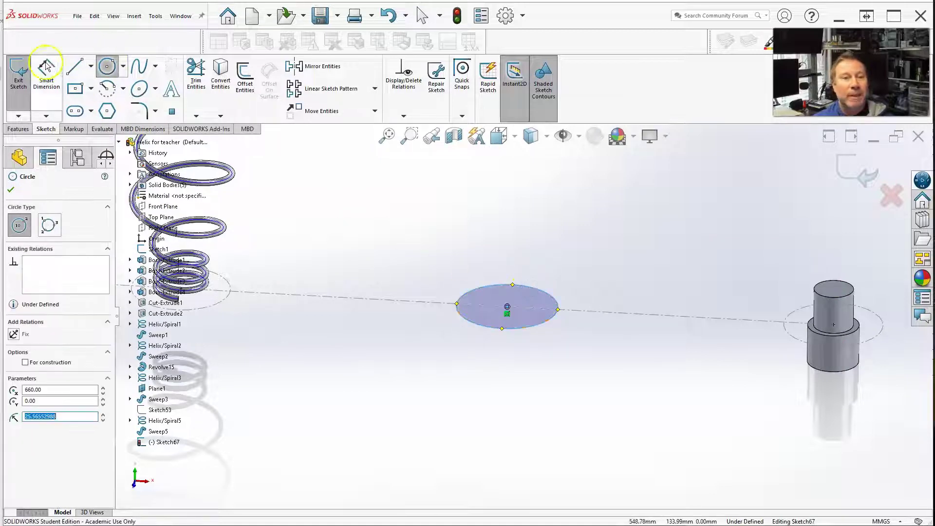
{"action": "left_click", "coordinate": [468, 320]}
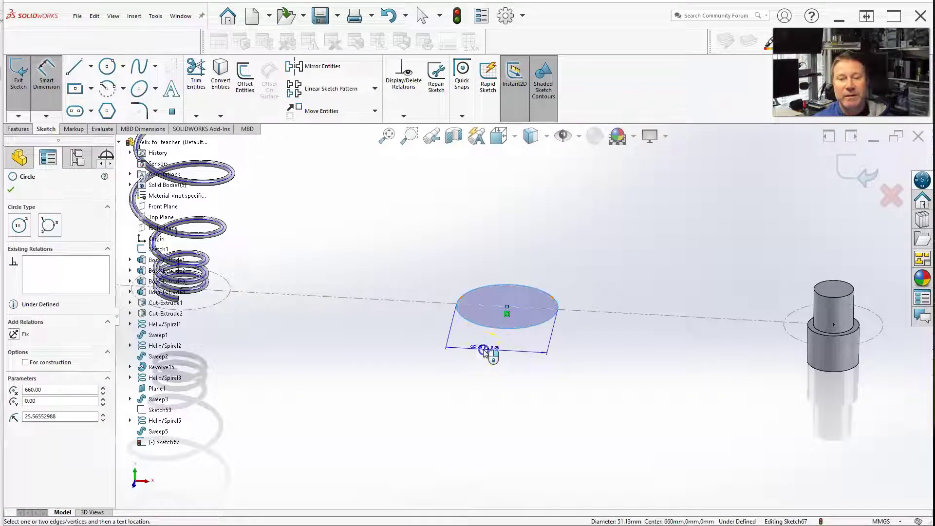
{"action": "left_click", "coordinate": [483, 349]}
{"action": "type", "text": "50"}
{"action": "key", "text": "Return"}
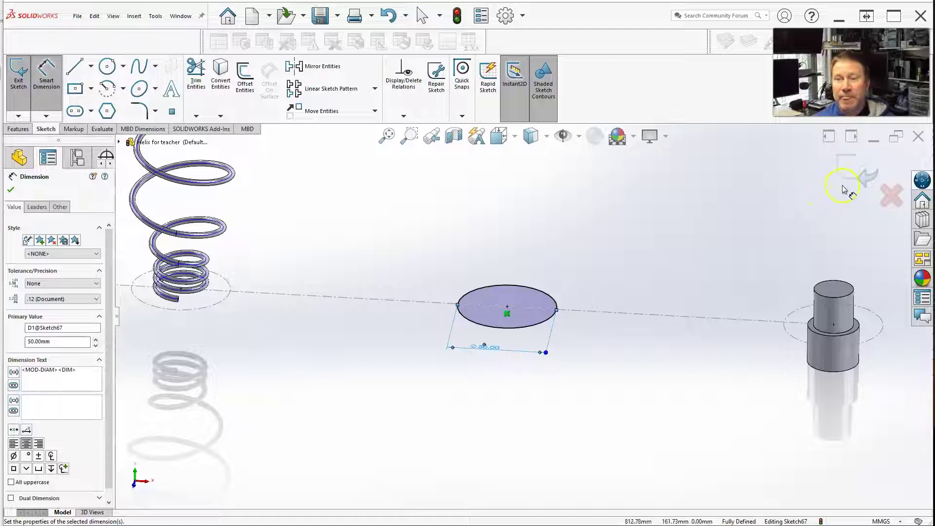
{"action": "left_click", "coordinate": [865, 177]}
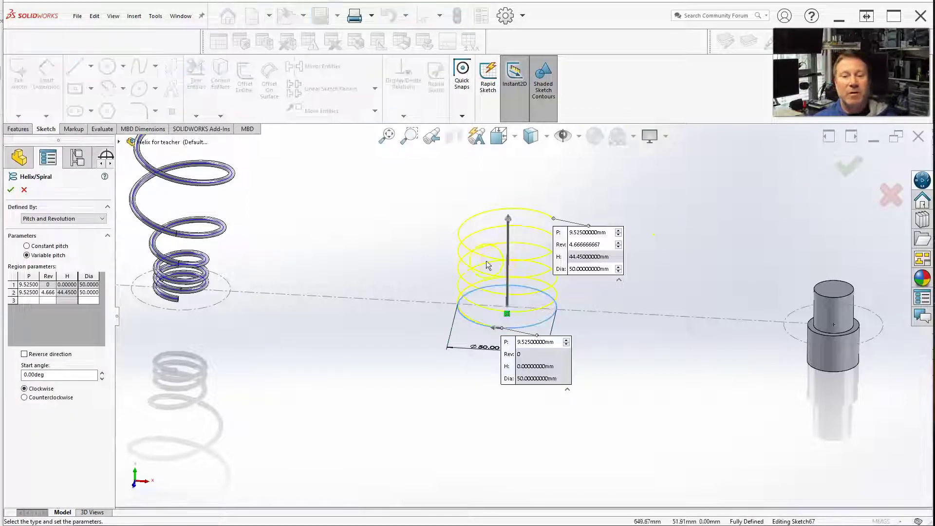
- Define the curve as a Spiral and set its pitch to 10 mm
{"action": "left_click", "coordinate": [63, 218]}
{"action": "left_click", "coordinate": [46, 246]}
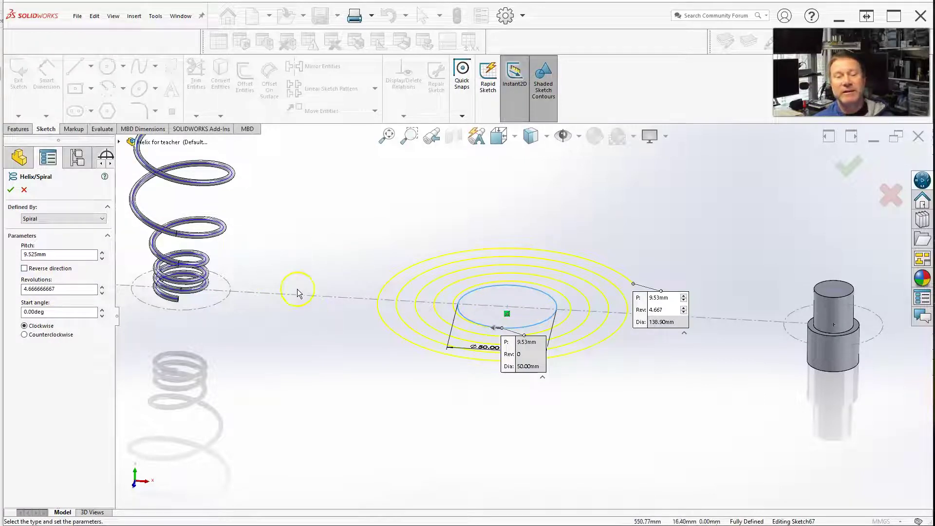
{"action": "scroll", "coordinate": [390, 269], "scroll_direction": "up", "scroll_amount": 5}
{"action": "scroll", "coordinate": [774, 363], "scroll_direction": "down", "scroll_amount": 4}
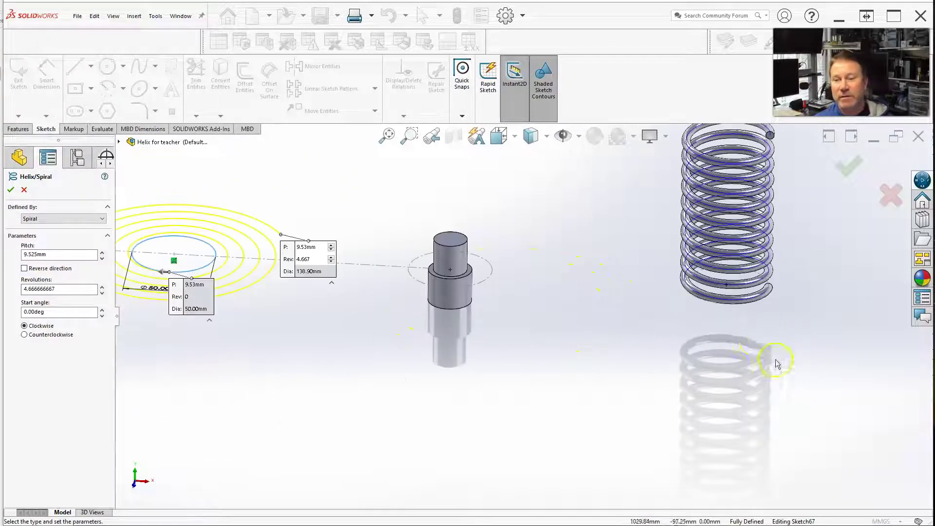
{"action": "scroll", "coordinate": [560, 309], "scroll_direction": "up", "scroll_amount": 3}
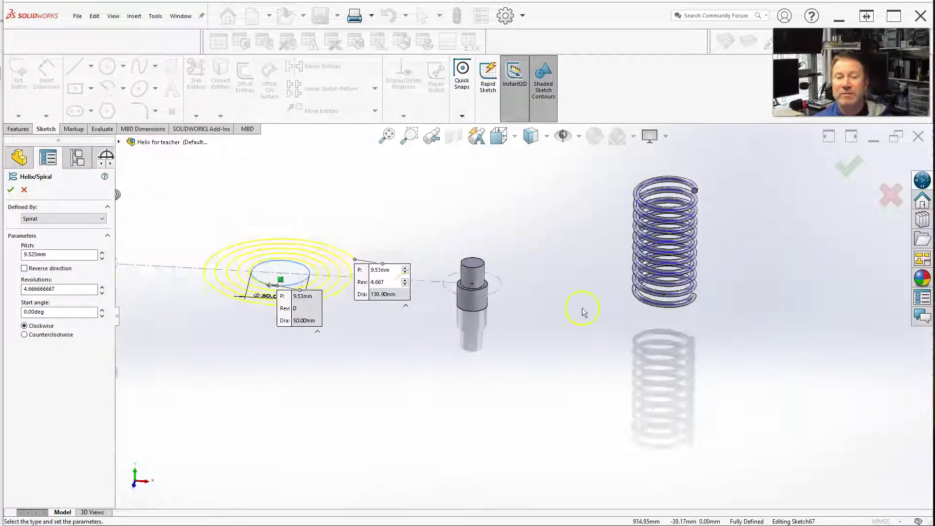
{"action": "scroll", "coordinate": [324, 292], "scroll_direction": "down", "scroll_amount": 5}
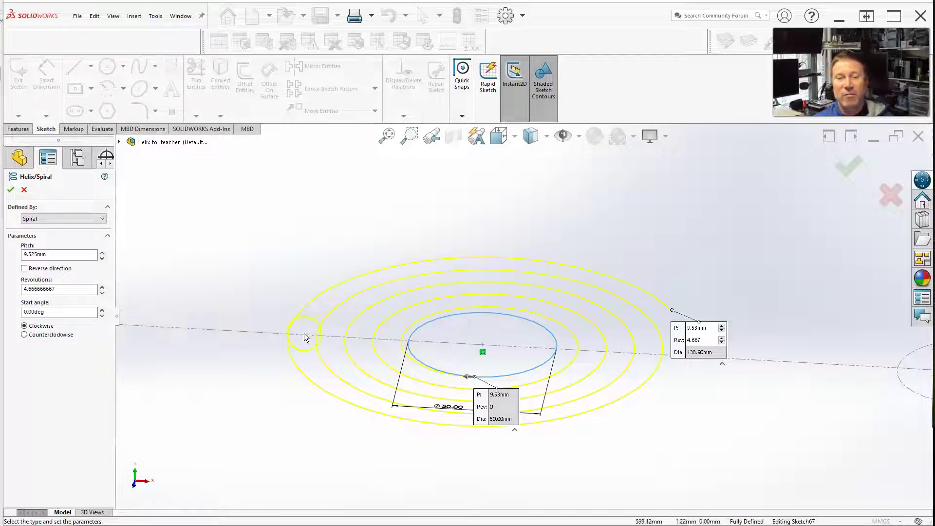
{"action": "triple_click", "coordinate": [64, 254]}
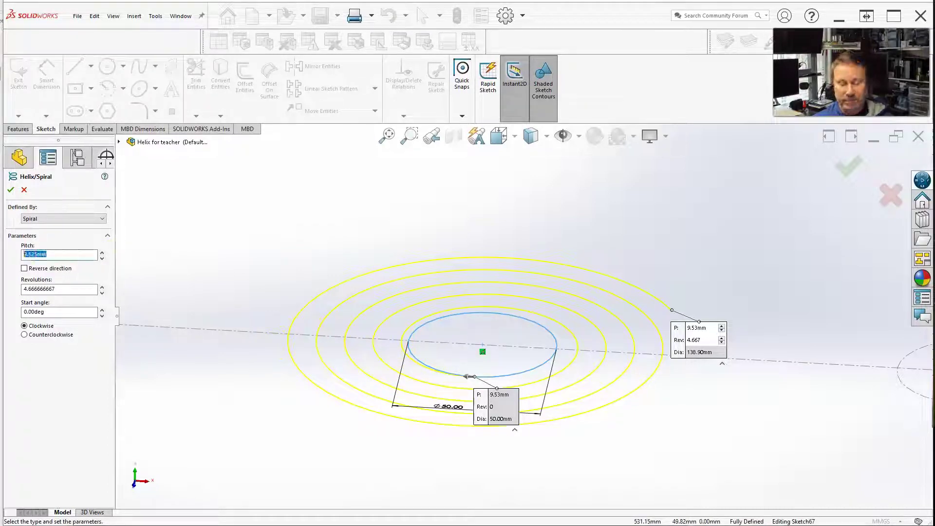
{"action": "type", "text": "10"}
{"action": "key", "text": "Return"}
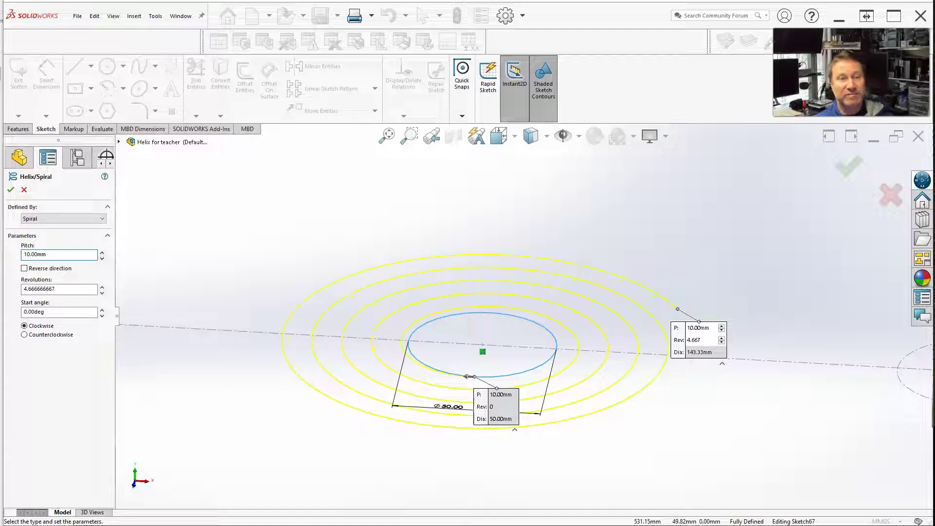
- Set the spiral to 6 revolutions with a 90° start angle, keep the clockwise direction and accept the curve
{"action": "left_click_drag", "start_coordinate": [61, 287], "coordinate": [21, 291]}
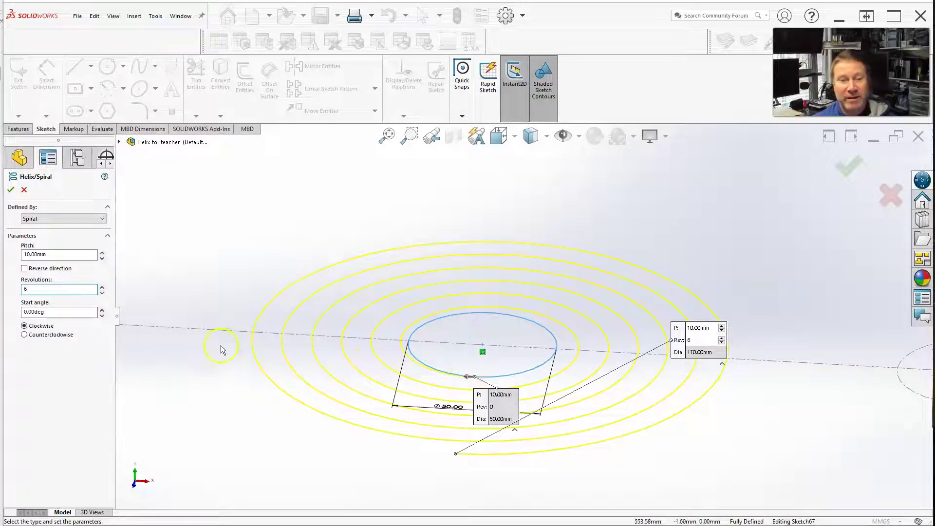
{"action": "double_click", "coordinate": [58, 312]}
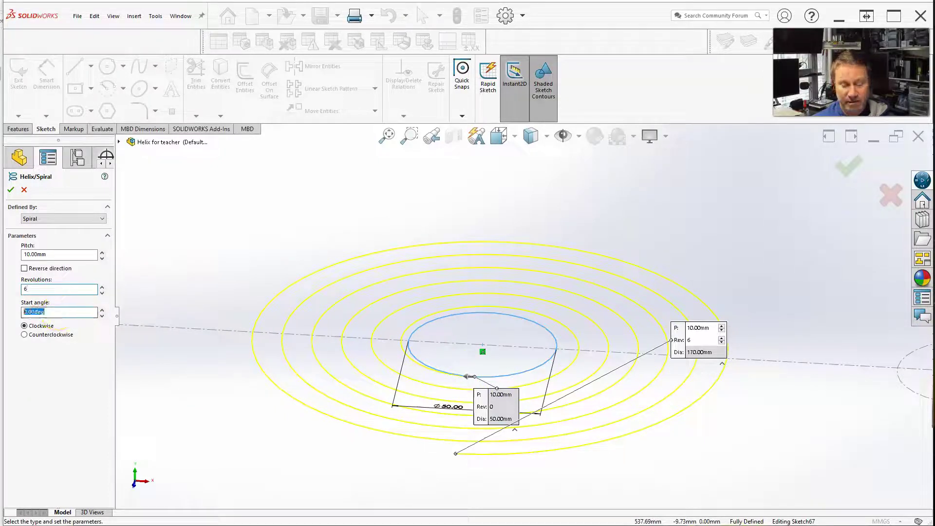
{"action": "type", "text": "90"}
{"action": "key", "text": "Return"}
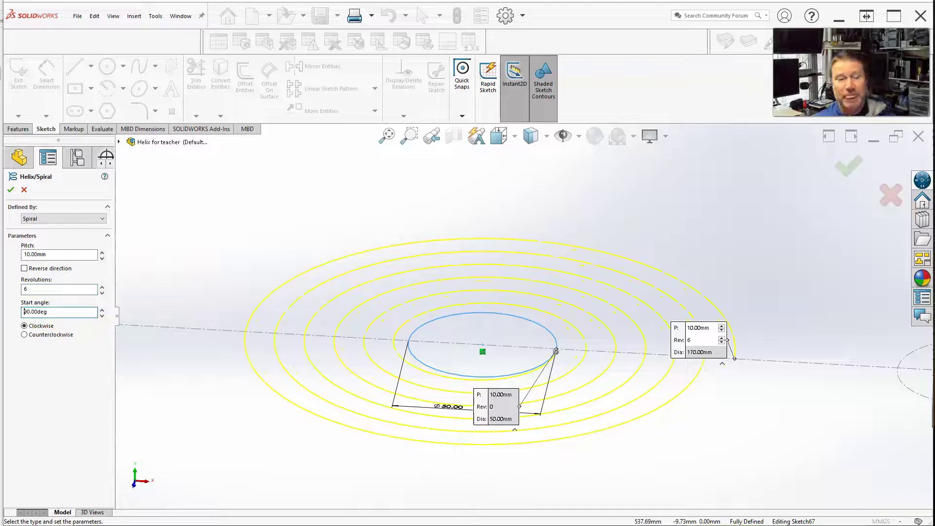
{"action": "left_click", "coordinate": [24, 335]}
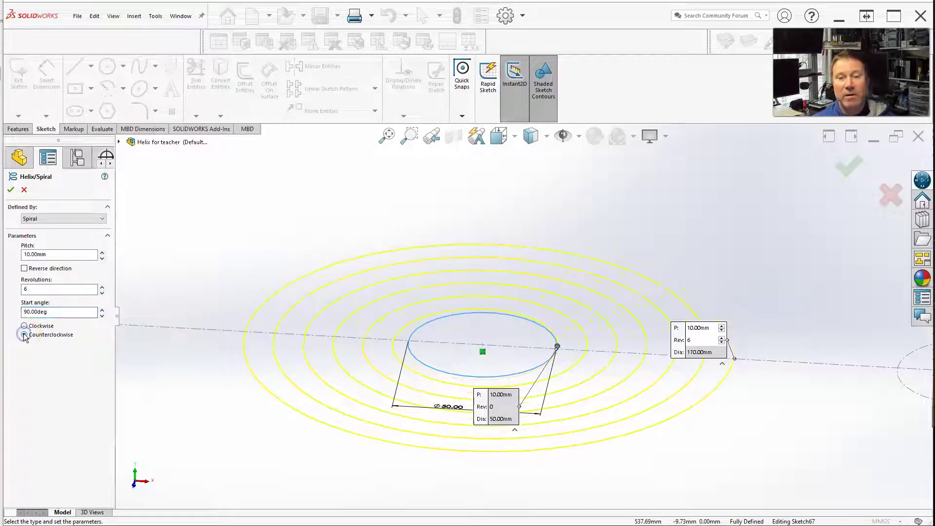
{"action": "left_click", "coordinate": [24, 325]}
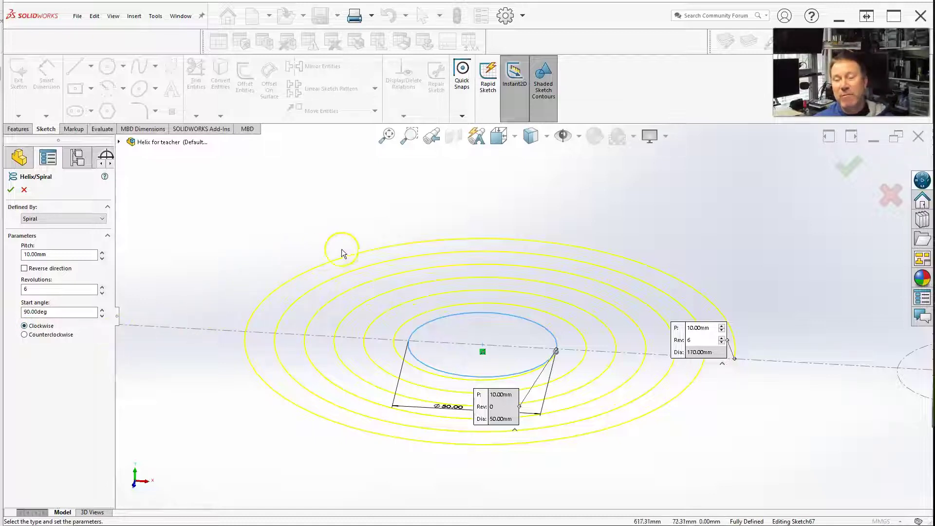
{"action": "left_click", "coordinate": [851, 169]}
- Set up a swept boss along the new spiral using a circular profile 4 mm in diameter
{"action": "scroll", "coordinate": [558, 345], "scroll_direction": "up", "scroll_amount": 3}
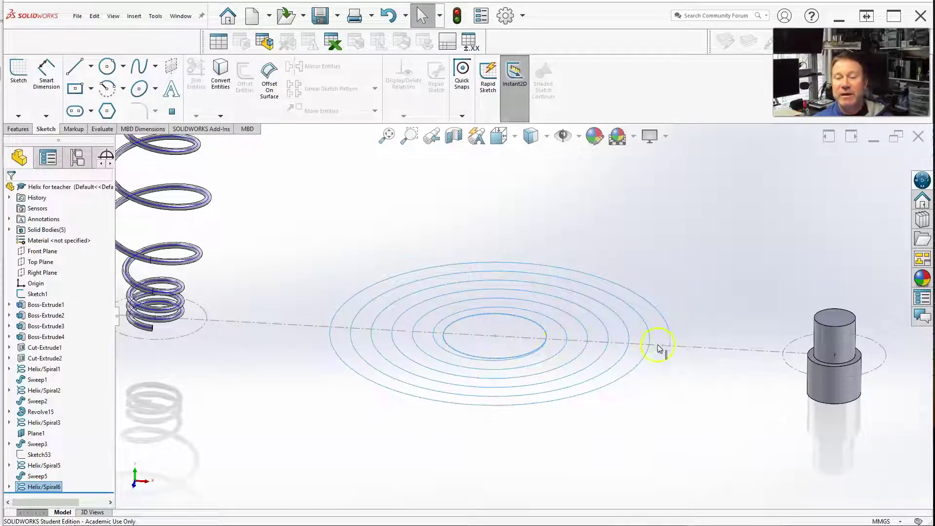
{"action": "left_click", "coordinate": [18, 129]}
{"action": "left_click", "coordinate": [99, 69]}
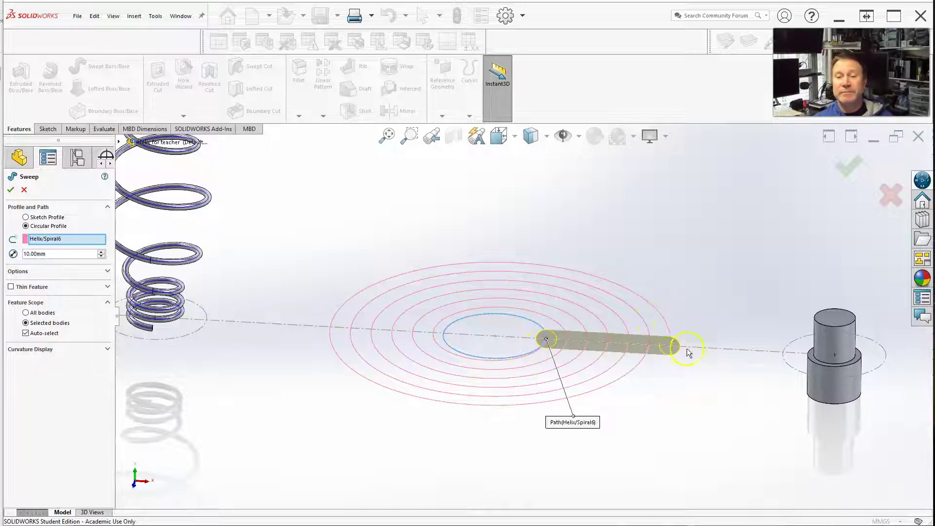
{"action": "scroll", "coordinate": [624, 376], "scroll_direction": "up", "scroll_amount": 1}
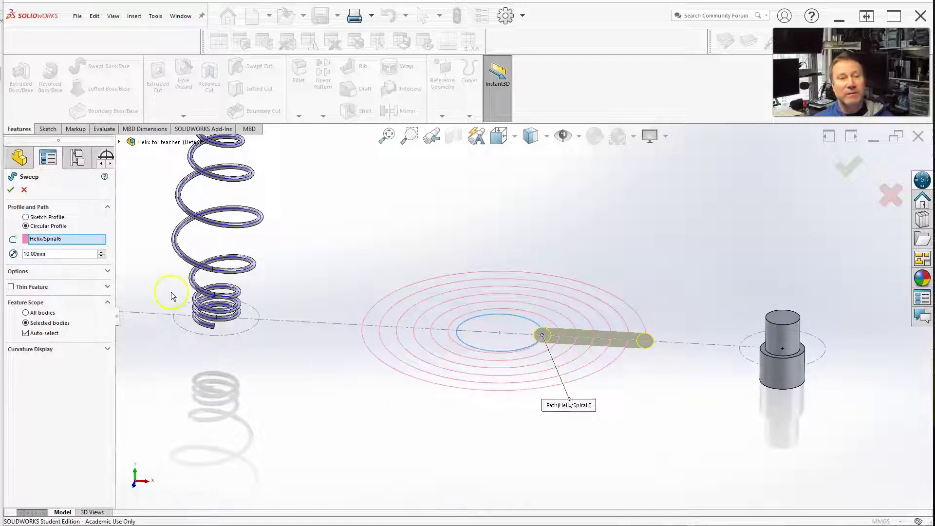
{"action": "left_click_drag", "start_coordinate": [85, 256], "coordinate": [9, 256]}
{"action": "type", "text": "2"}
{"action": "key", "text": "Return"}
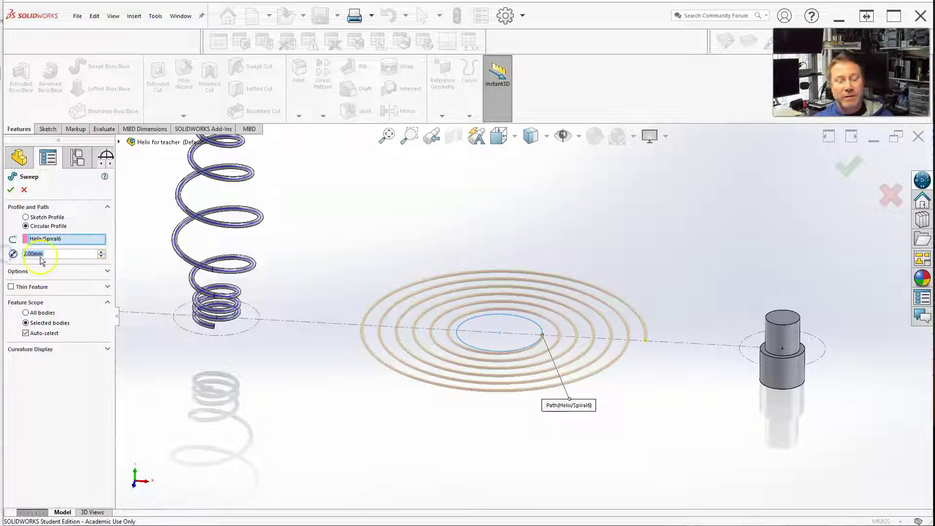
{"action": "type", "text": "4"}
{"action": "key", "text": "Return"}
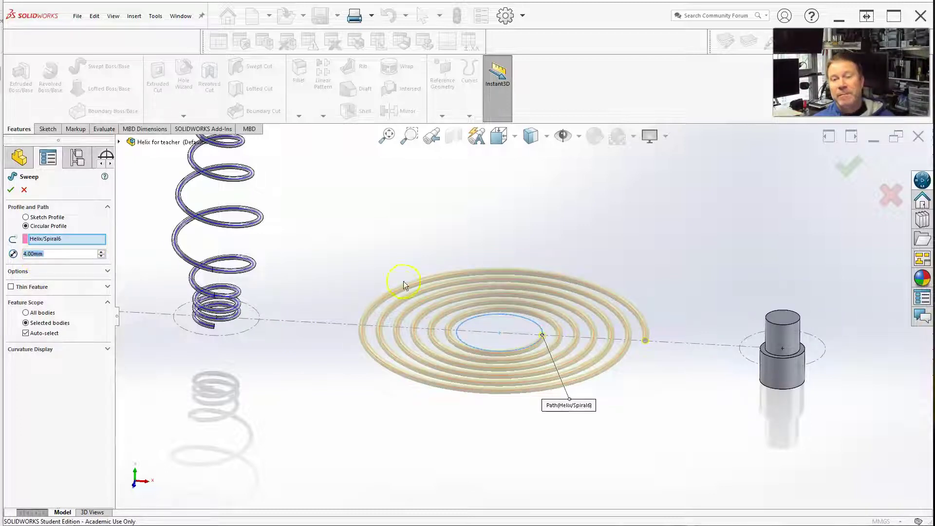
- Check the spiral sweep preview from the side, accept the sweep and view the finished flat coil from above
{"action": "scroll", "coordinate": [496, 287], "scroll_direction": "down", "scroll_amount": 2}
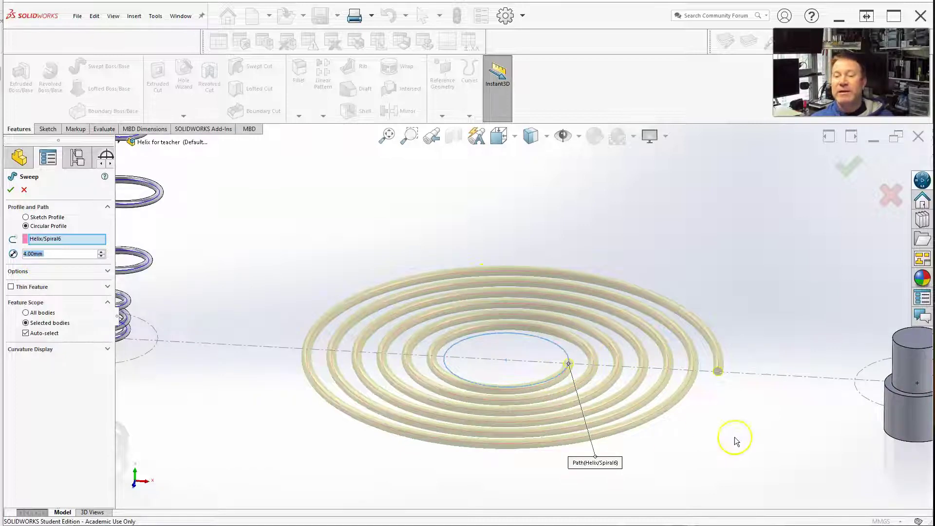
{"action": "scroll", "coordinate": [512, 404], "scroll_direction": "up", "scroll_amount": 1}
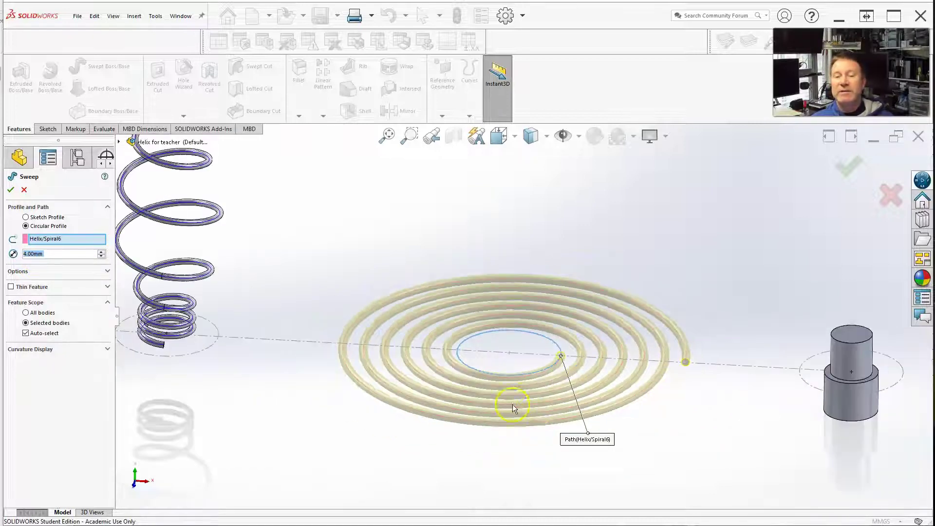
{"action": "middle_click_drag", "start_coordinate": [536, 399], "coordinate": [540, 342]}
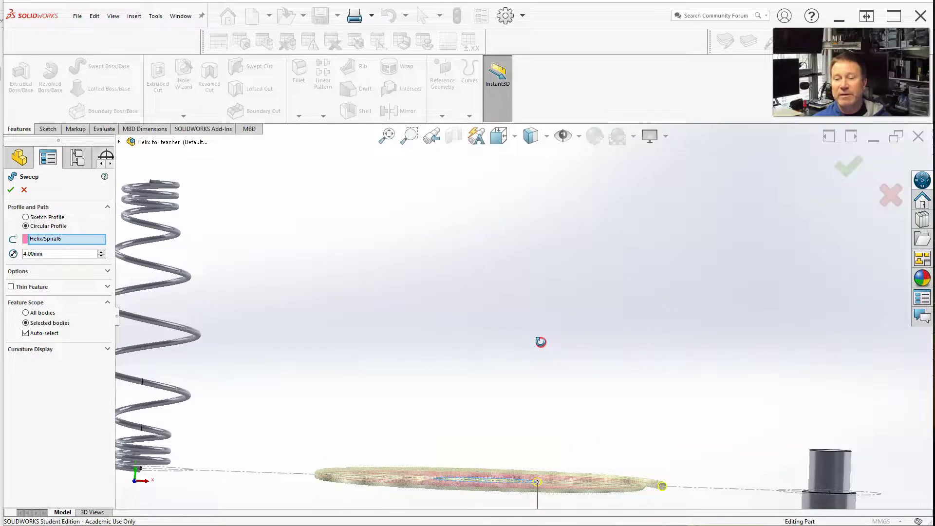
{"action": "middle_click_drag", "start_coordinate": [672, 486], "coordinate": [556, 435]}
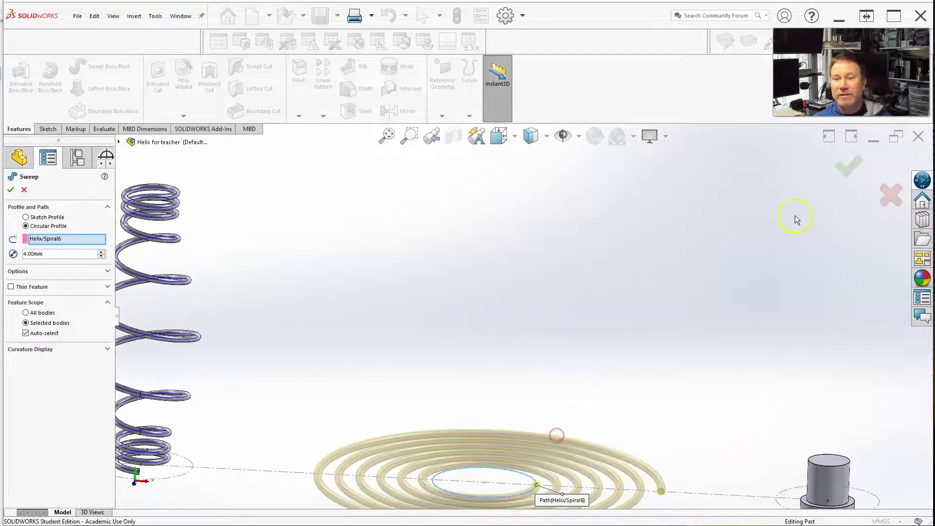
{"action": "scroll", "coordinate": [647, 260], "scroll_direction": "up", "scroll_amount": 5}
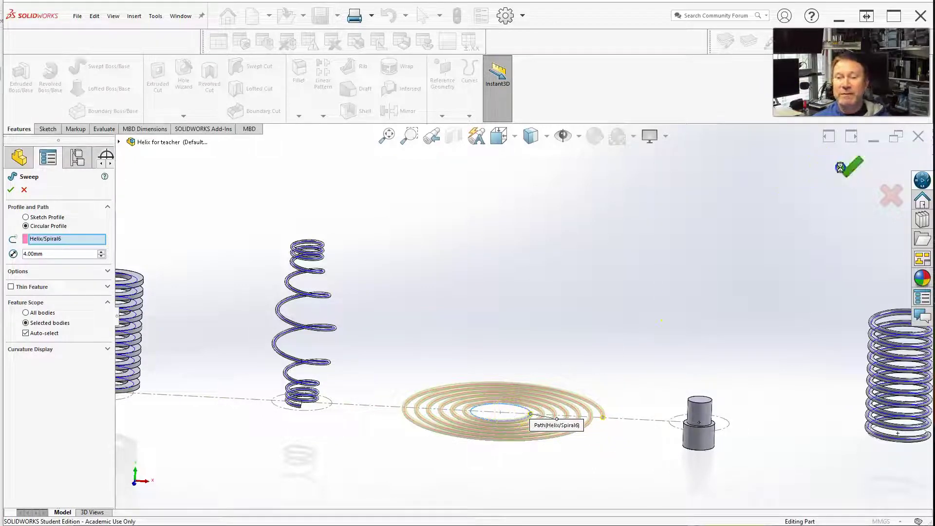
{"action": "key", "text": "Return"}
{"action": "middle_click_drag", "start_coordinate": [503, 341], "coordinate": [485, 423]}
{"action": "scroll", "coordinate": [496, 424], "scroll_direction": "down", "scroll_amount": 6}
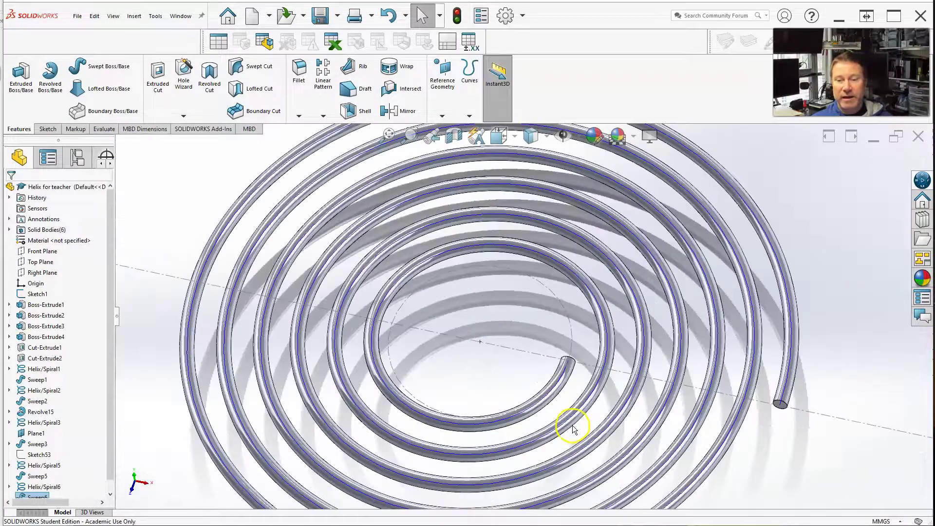
{"action": "scroll", "coordinate": [572, 425], "scroll_direction": "up", "scroll_amount": 3}
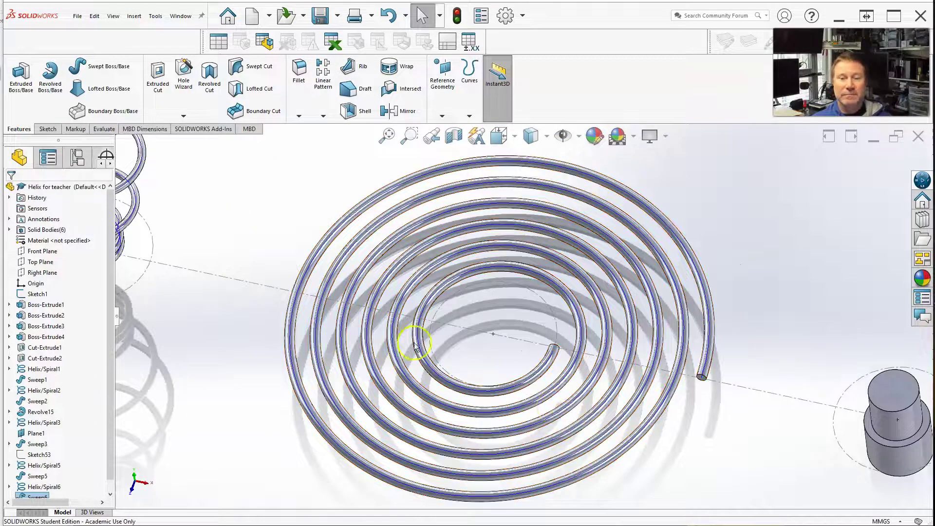
- Open the flat coil's sweep for editing, review its options and curvature display settings, and close it
{"action": "right_click", "coordinate": [36, 497]}
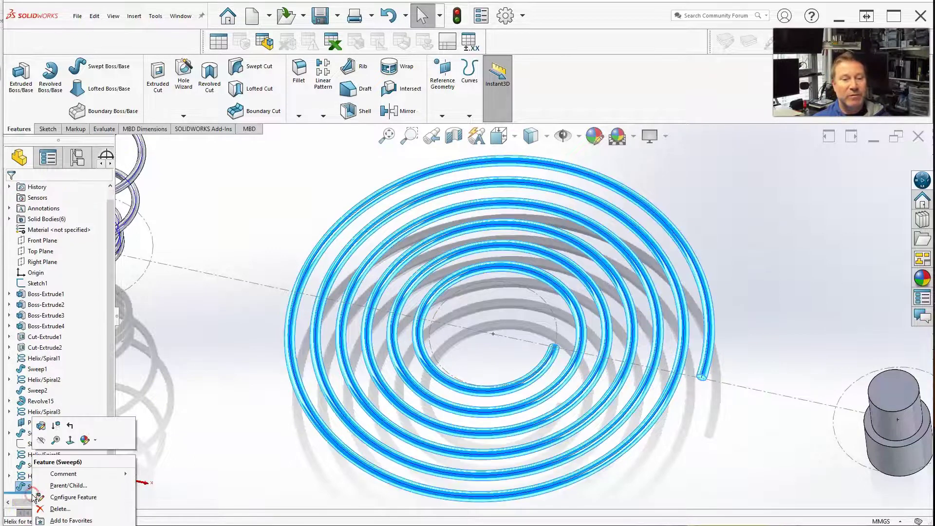
{"action": "left_click", "coordinate": [42, 426]}
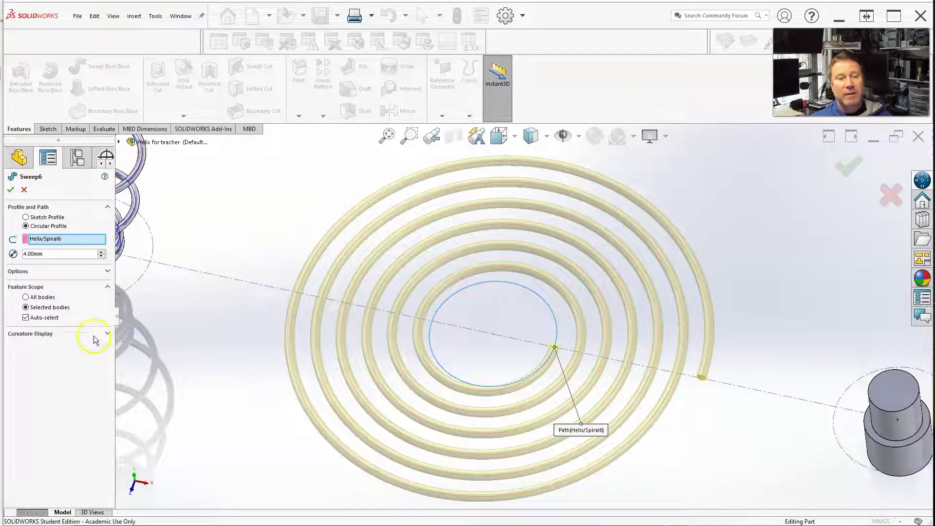
{"action": "left_click", "coordinate": [108, 333]}
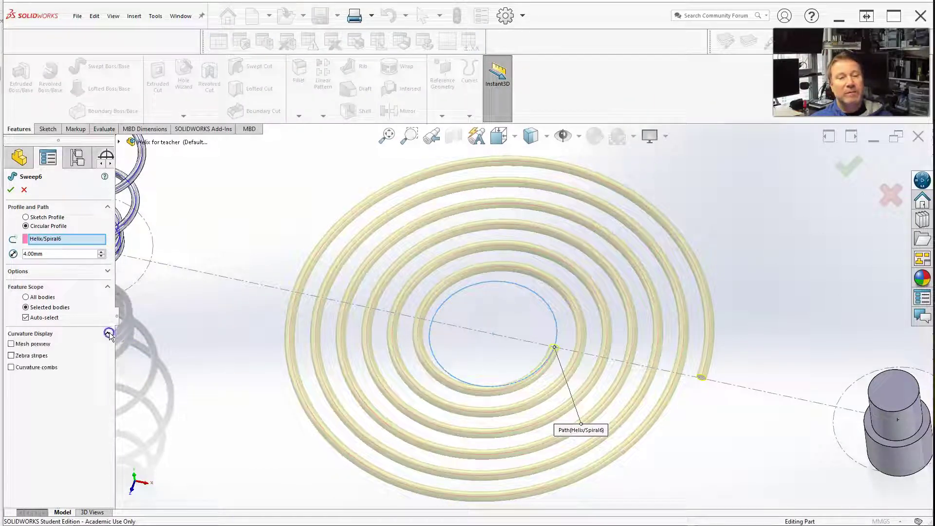
{"action": "left_click", "coordinate": [107, 271]}
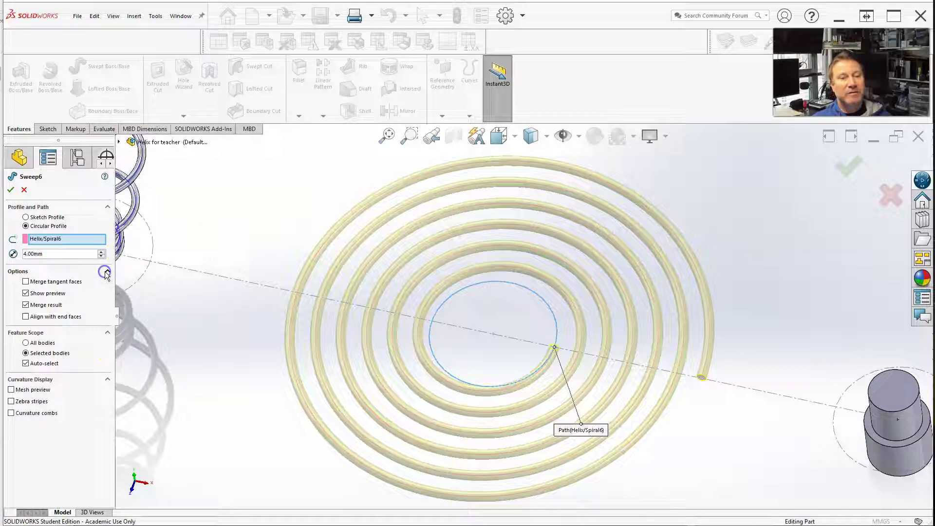
{"action": "left_click", "coordinate": [106, 379]}
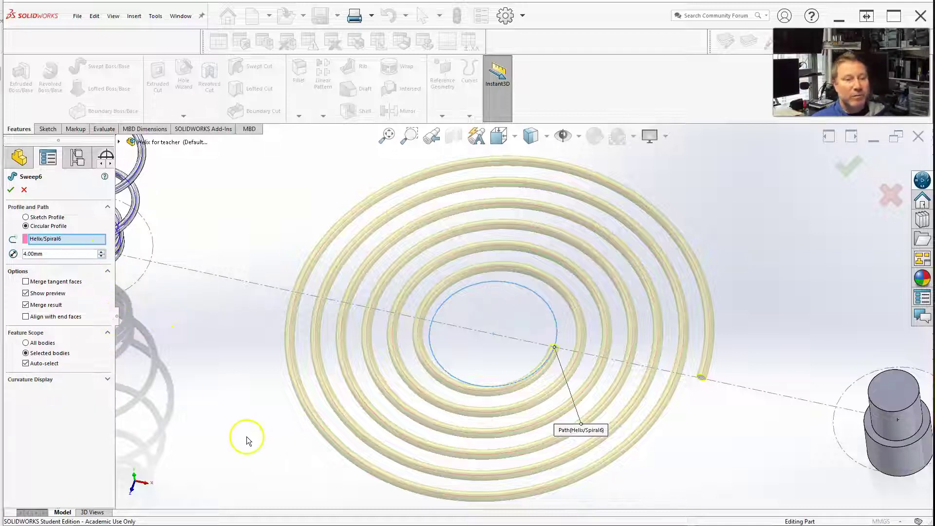
{"action": "key", "text": "Return"}
- Open the flat coil's spiral curve for editing and reverse its direction so it winds inward
{"action": "right_click", "coordinate": [45, 477]}
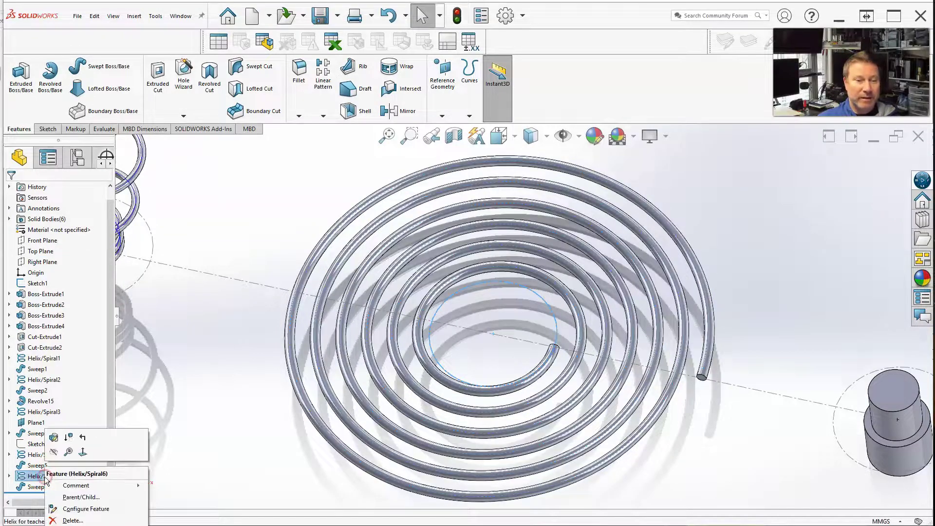
{"action": "left_click", "coordinate": [54, 437]}
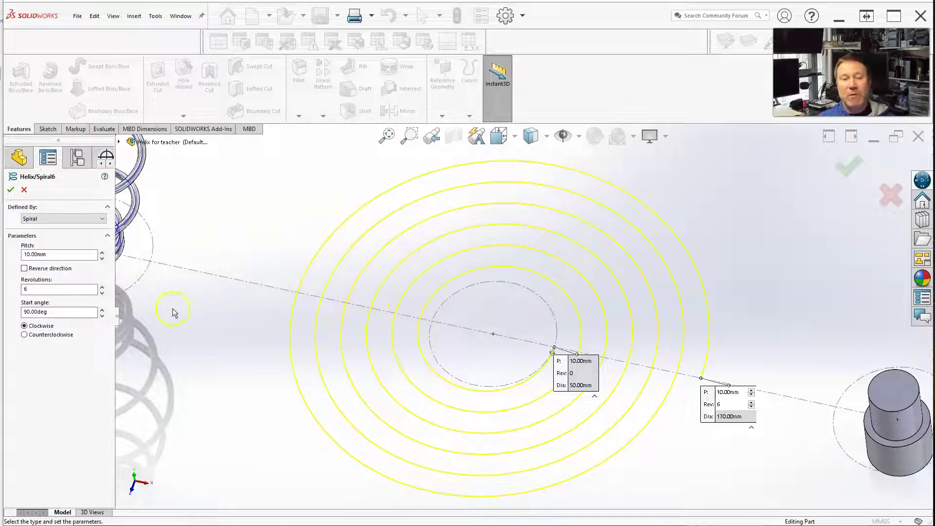
{"action": "left_click", "coordinate": [24, 268]}
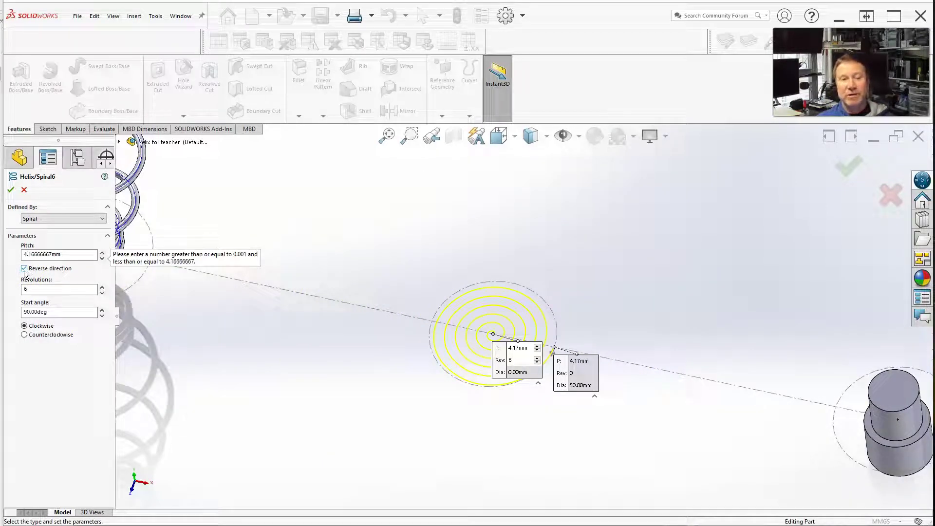
{"action": "left_click", "coordinate": [24, 268]}
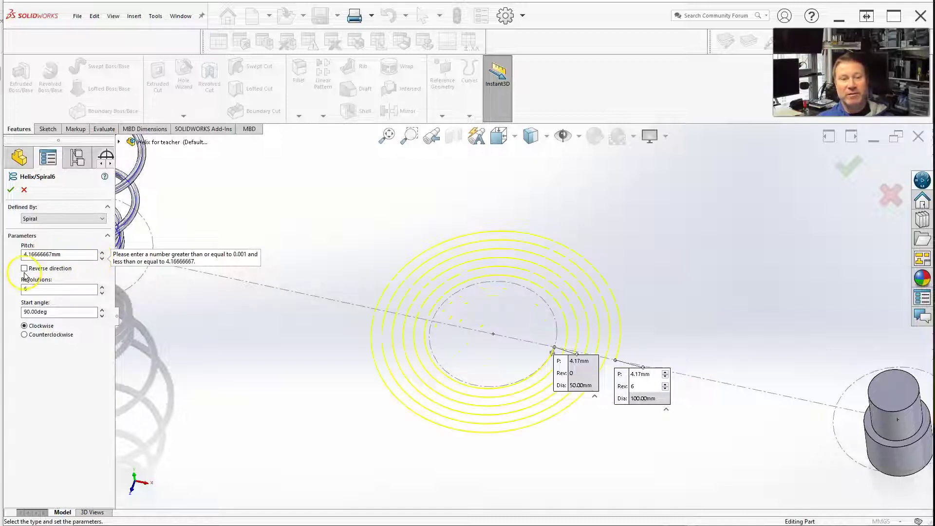
{"action": "left_click", "coordinate": [24, 268]}
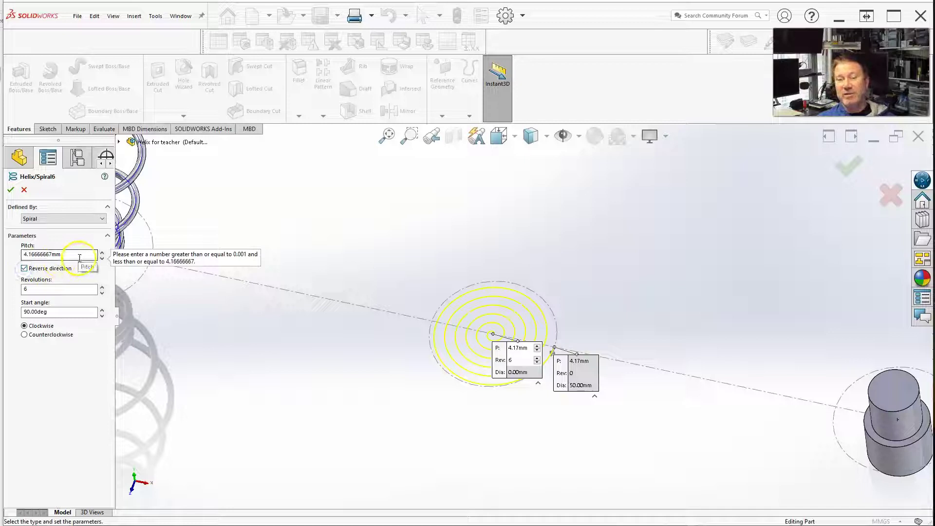
- Try smaller pitches of 3 mm and 2 mm on the reversed spiral
{"action": "key", "text": "ctrl+a"}
{"action": "type", "text": "3"}
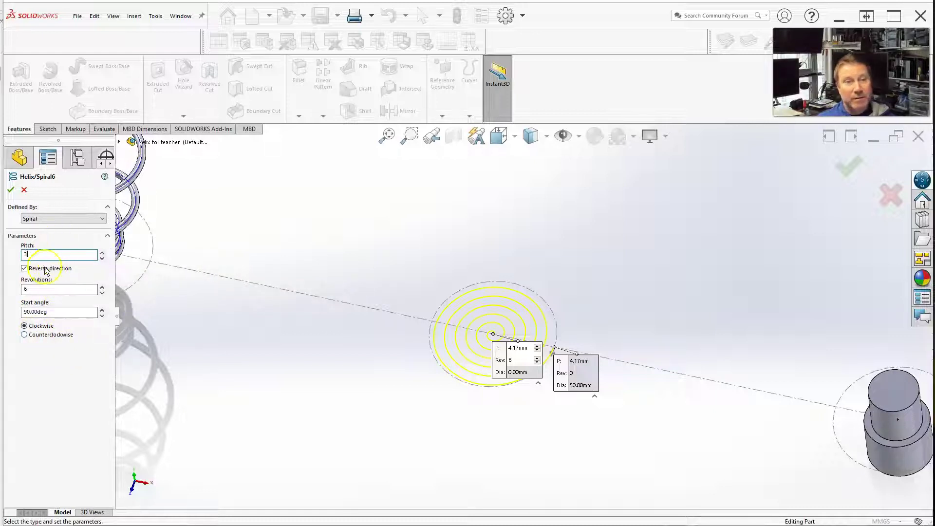
{"action": "left_click_drag", "start_coordinate": [43, 254], "coordinate": [2, 253]}
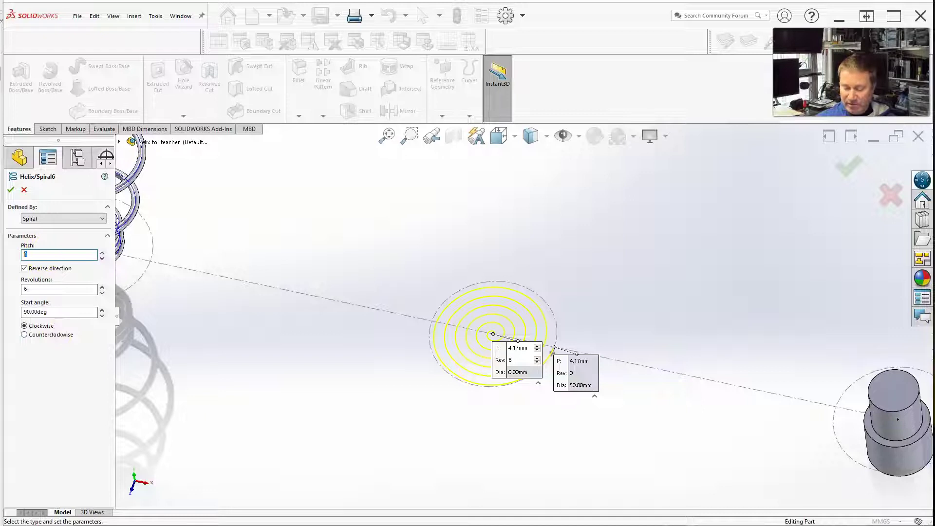
{"action": "key", "text": "Return"}
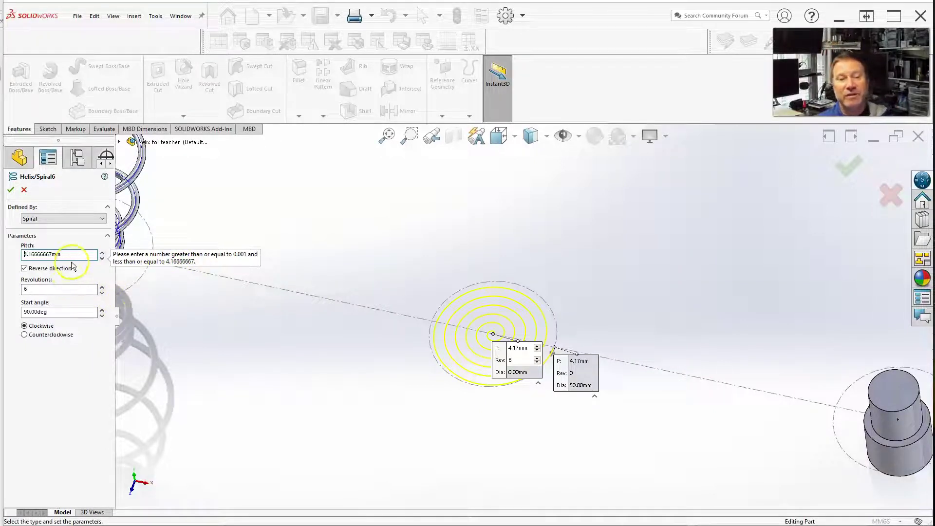
{"action": "double_click", "coordinate": [47, 254]}
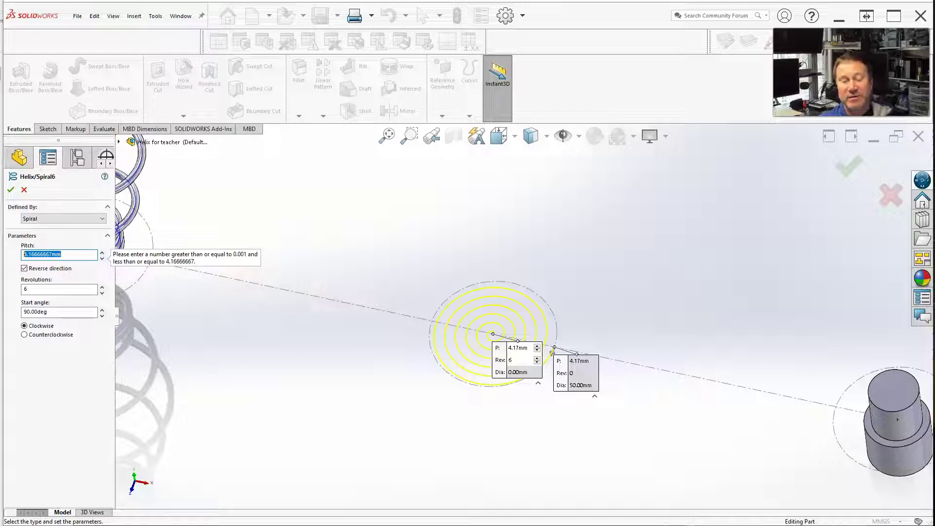
{"action": "type", "text": "2"}
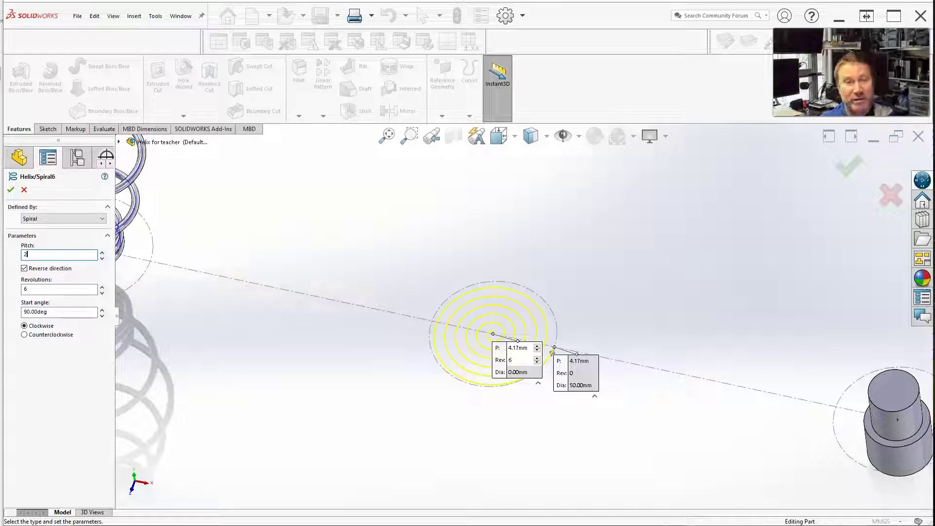
{"action": "left_click", "coordinate": [48, 289]}
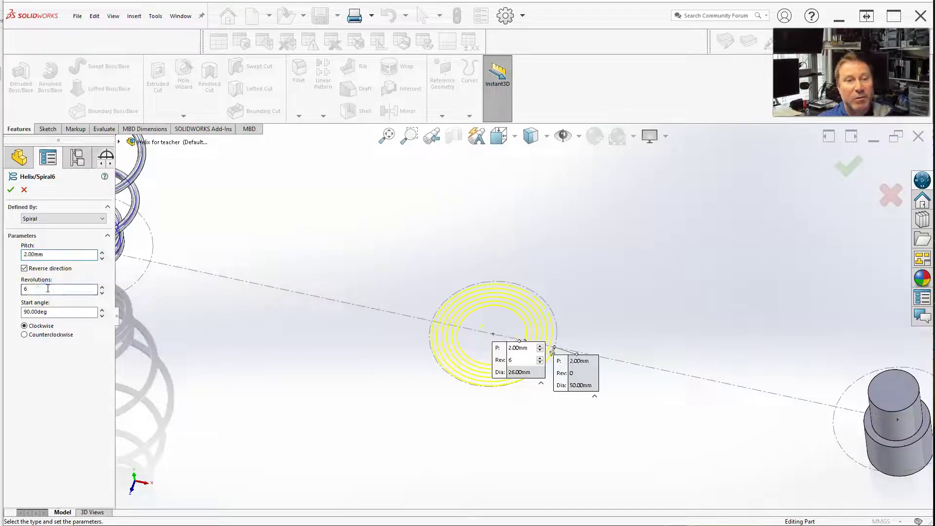
- Turn off the spiral's reversed direction, set its pitch to 5 mm and accept the edit to rebuild the coil
{"action": "left_click", "coordinate": [23, 268]}
{"action": "left_click", "coordinate": [49, 290]}
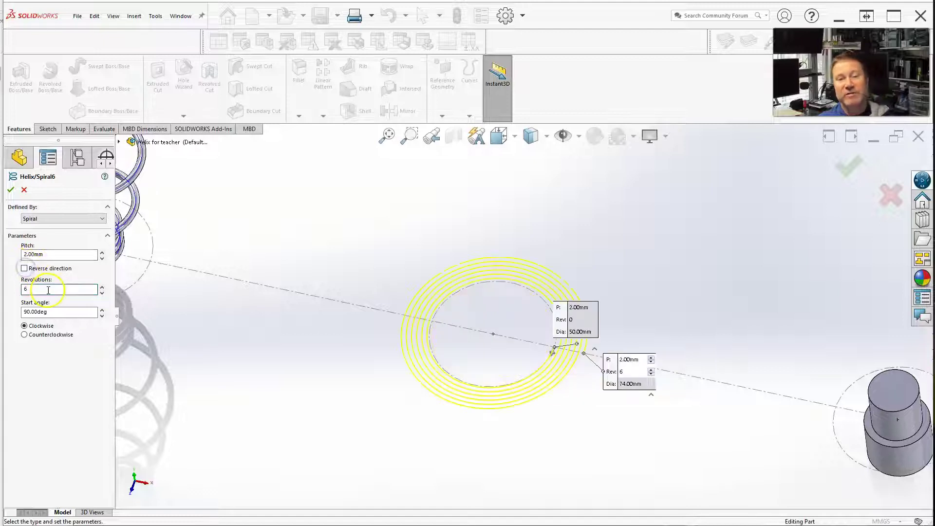
{"action": "left_click", "coordinate": [58, 254]}
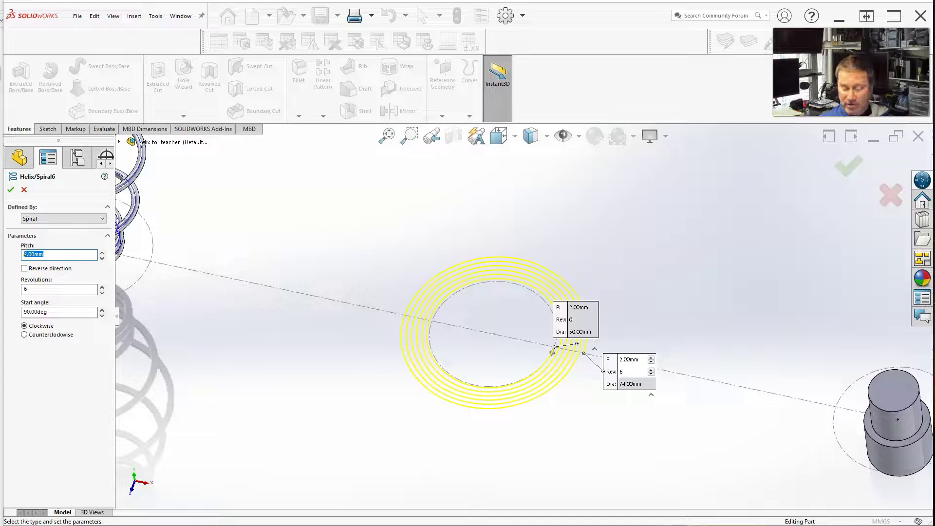
{"action": "type", "text": "5"}
{"action": "key", "text": "Return"}
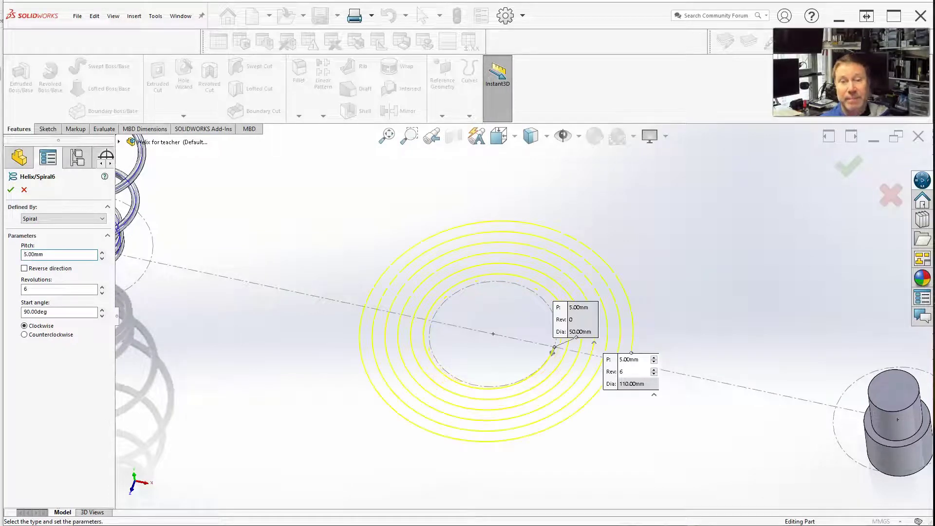
{"action": "left_click", "coordinate": [11, 190]}
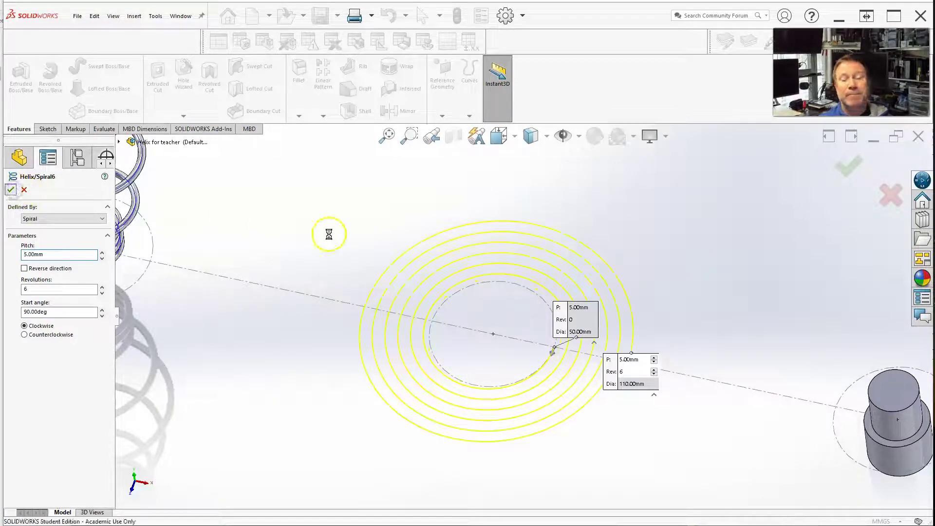
{"action": "middle_click_drag", "start_coordinate": [526, 383], "coordinate": [515, 440]}
{"action": "scroll", "coordinate": [515, 440], "scroll_direction": "up", "scroll_amount": 3}
{"action": "scroll", "coordinate": [514, 440], "scroll_direction": "down", "scroll_amount": 3}
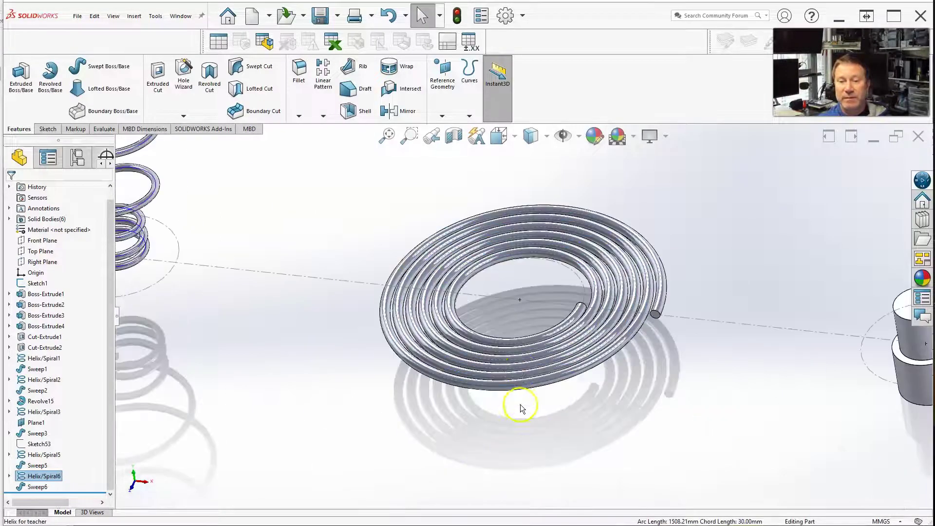